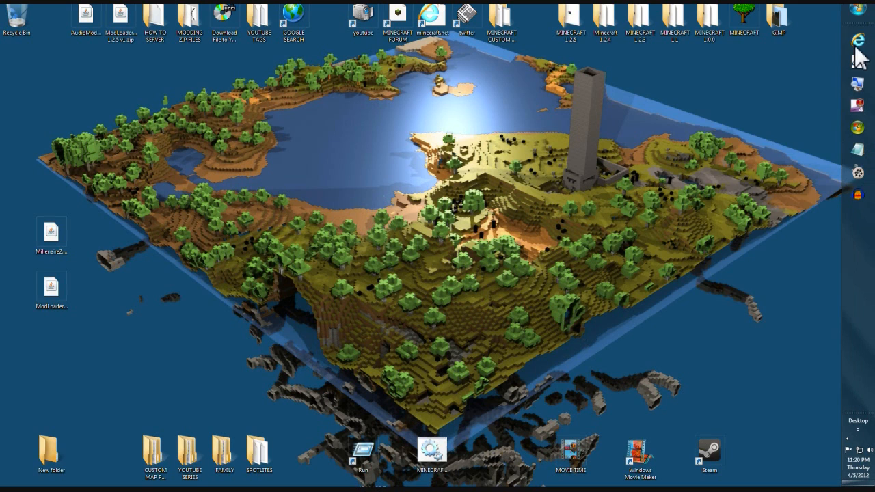
Search %APPDATA% from the Start menu and open the Roaming folder.
left_click(860, 12)
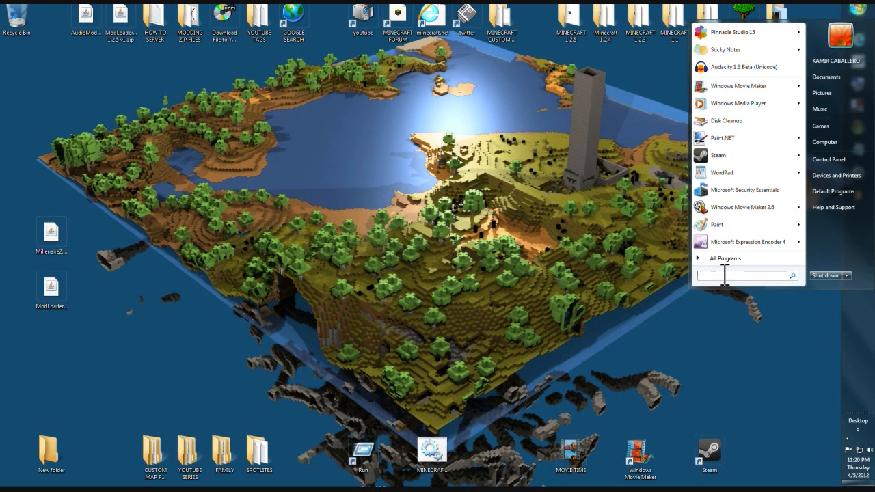
type("%")
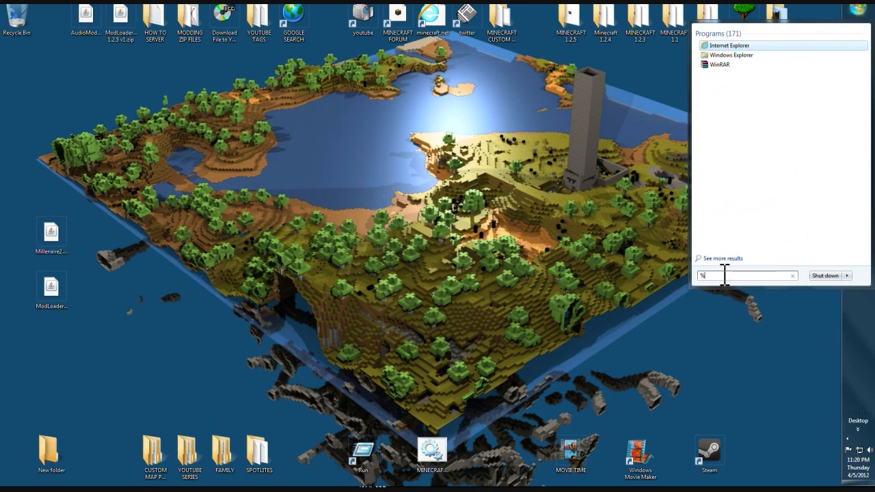
type("APP")
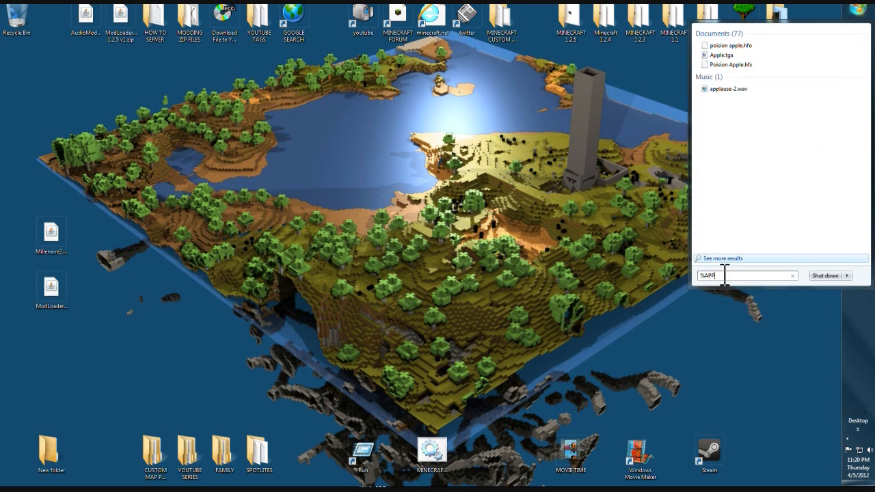
type("DATA")
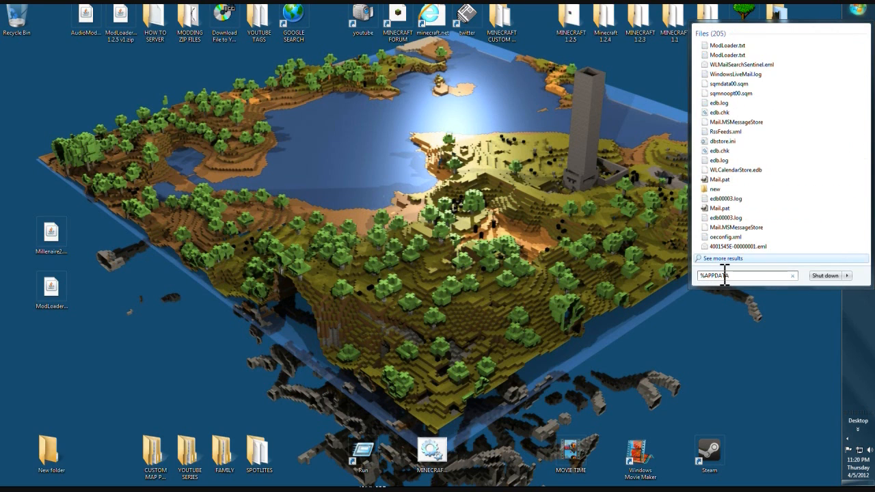
type("%")
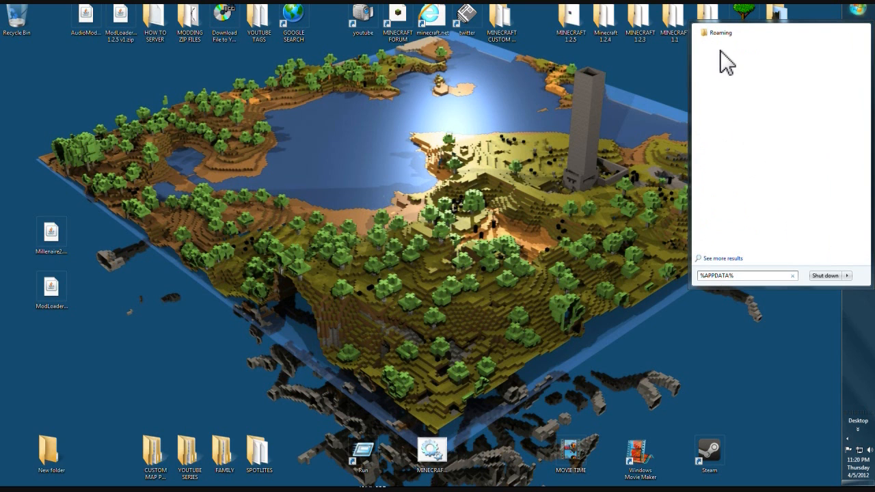
left_click(719, 32)
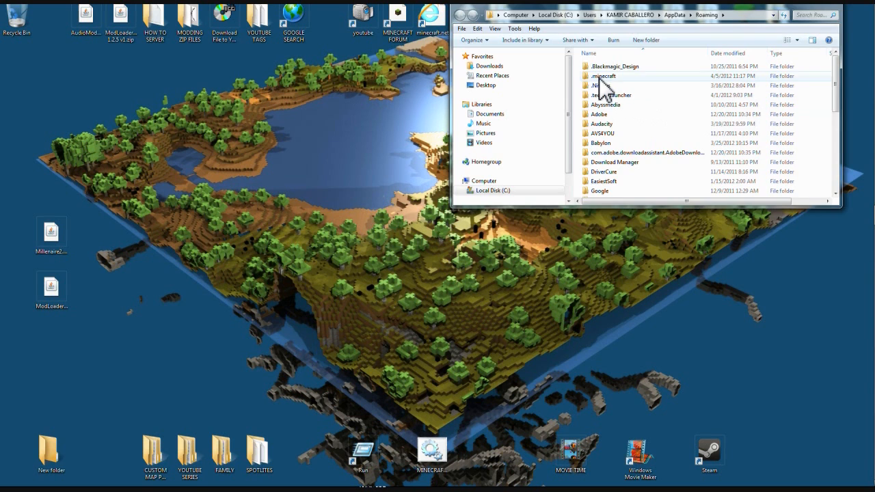
Go into .minecraft\bin and select minecraft.jar.
double_click(601, 76)
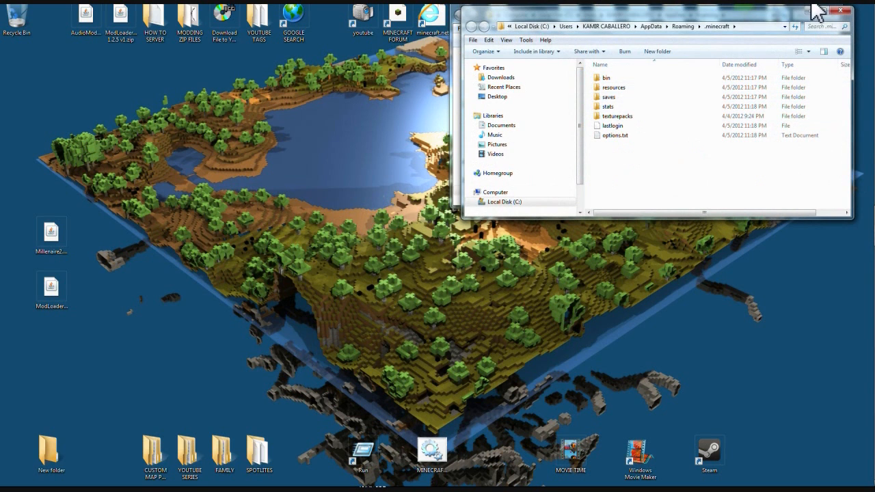
double_click(607, 77)
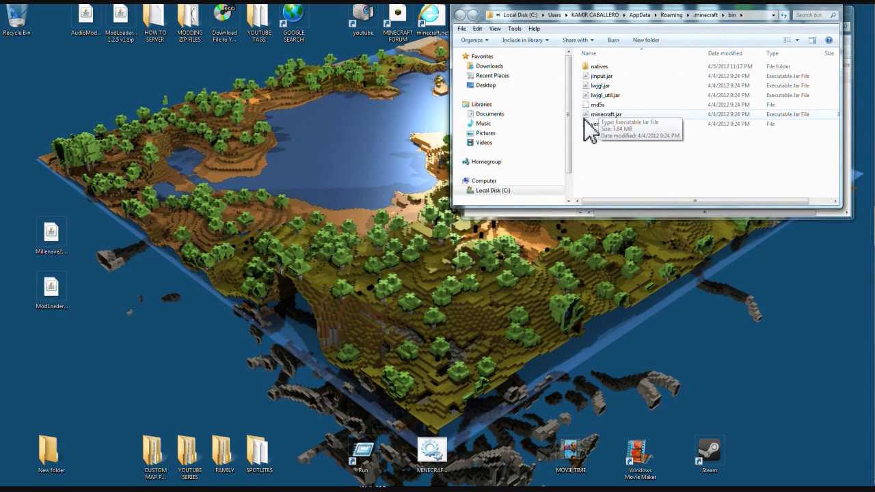
left_click(612, 114)
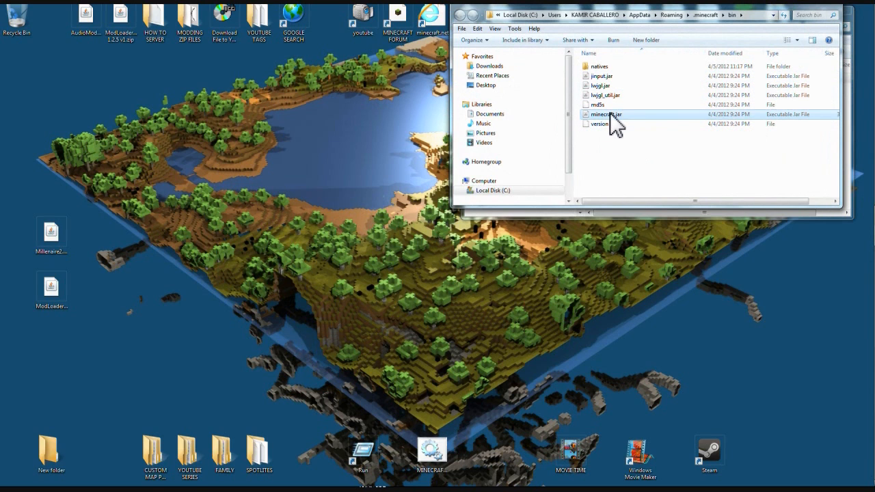
Open minecraft.jar with WinRAR archiver, dismiss the evaluation notice and close the bin window.
right_click(615, 123)
mouse_move(640, 138)
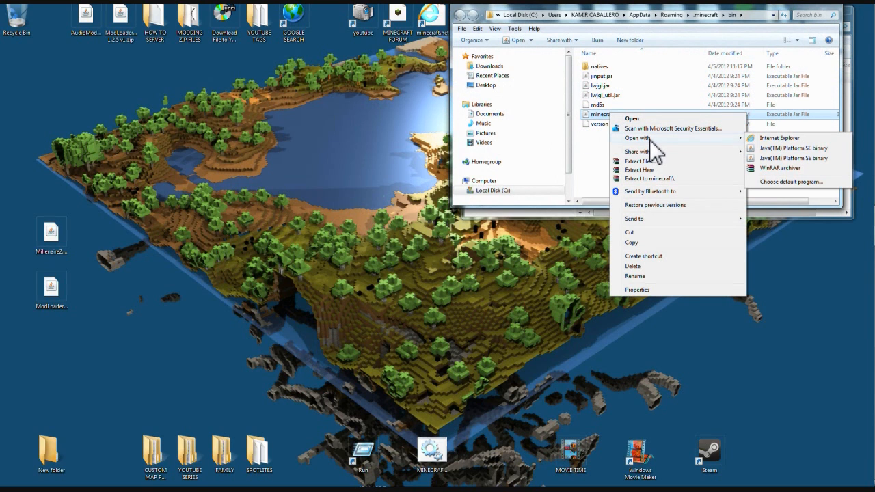
left_click(769, 168)
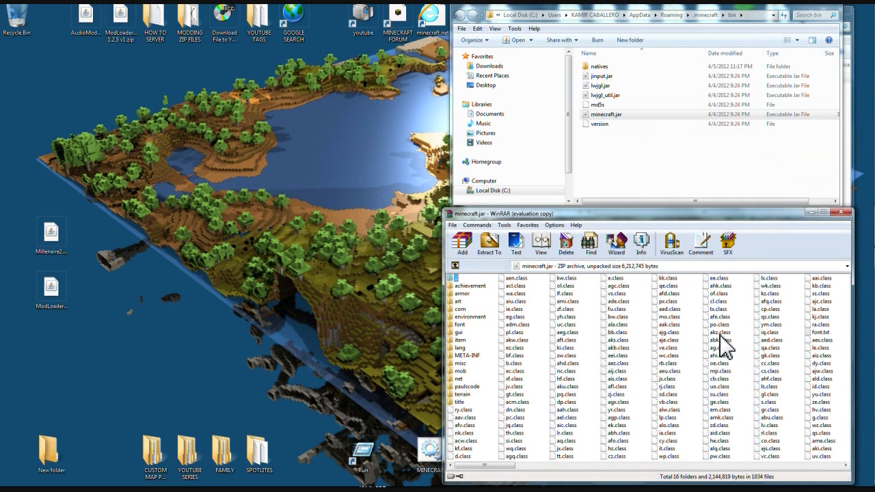
left_click(707, 363)
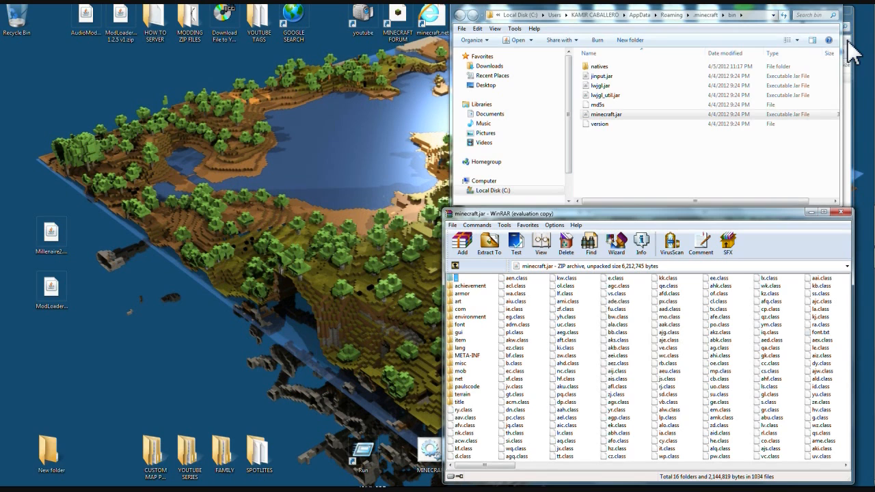
left_click(838, 15)
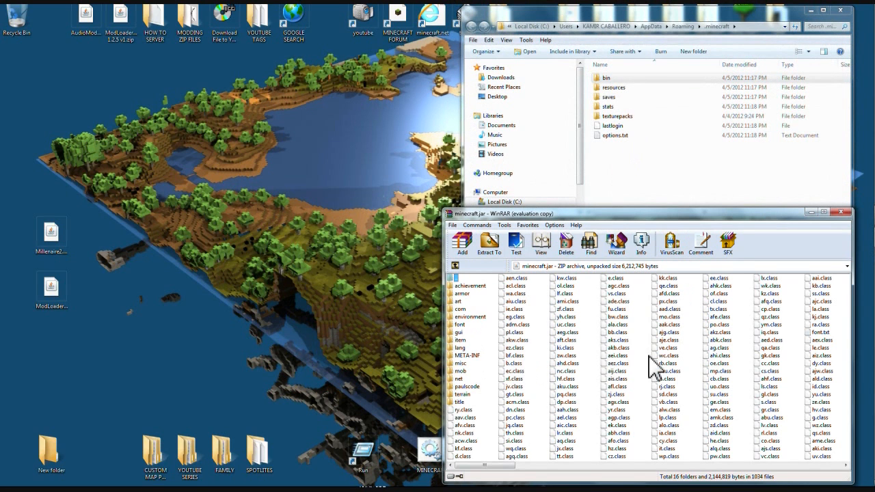
Delete the META-INF folder from minecraft.jar, confirming with Yes.
left_click(469, 356)
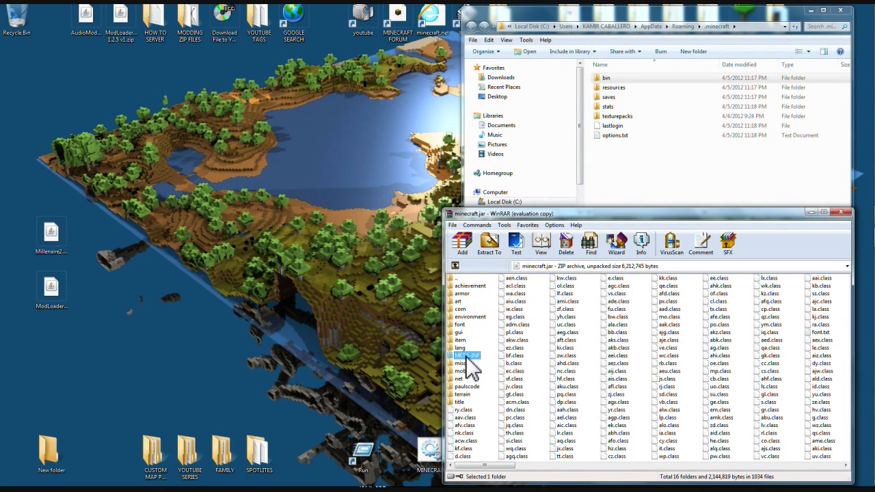
right_click(470, 362)
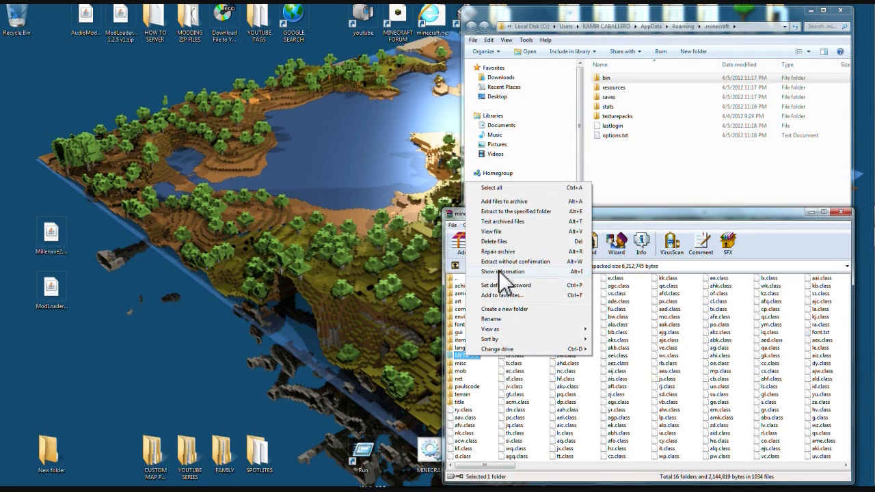
left_click(494, 241)
left_click(469, 287)
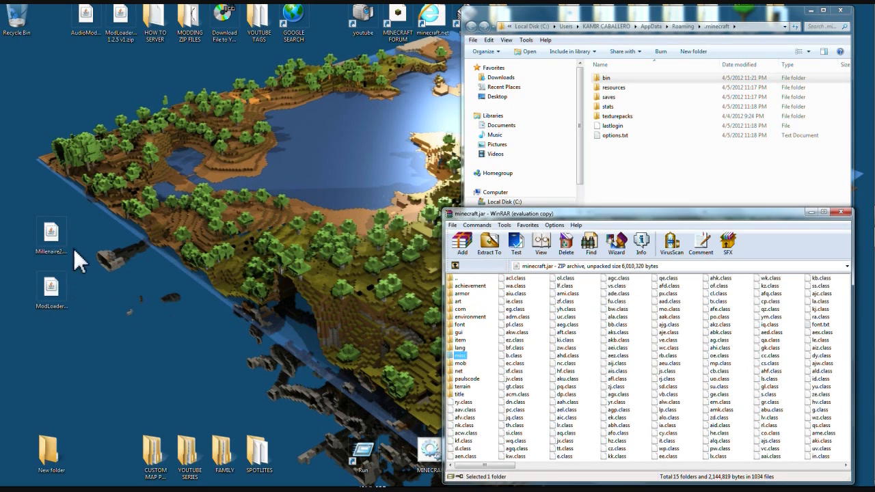
left_click_drag(58, 236, 60, 205)
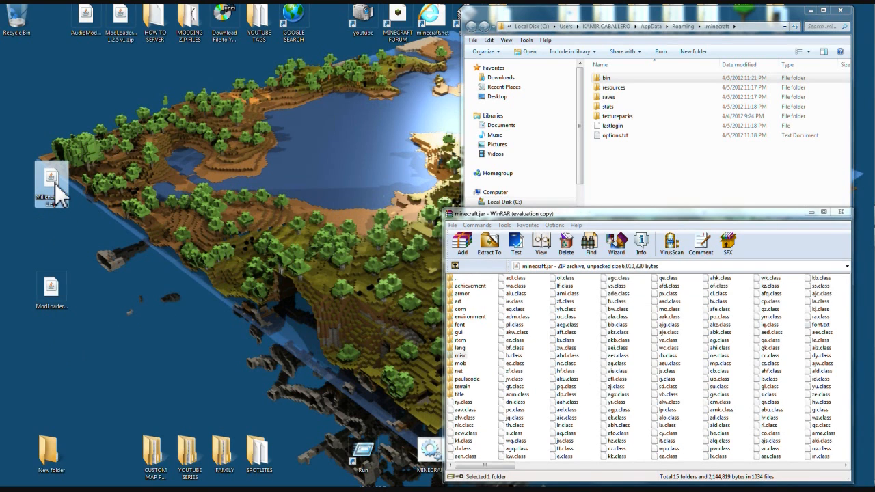
Open ModLoader.zip in WinRAR from the desktop and select all its files.
right_click(54, 295)
mouse_move(123, 320)
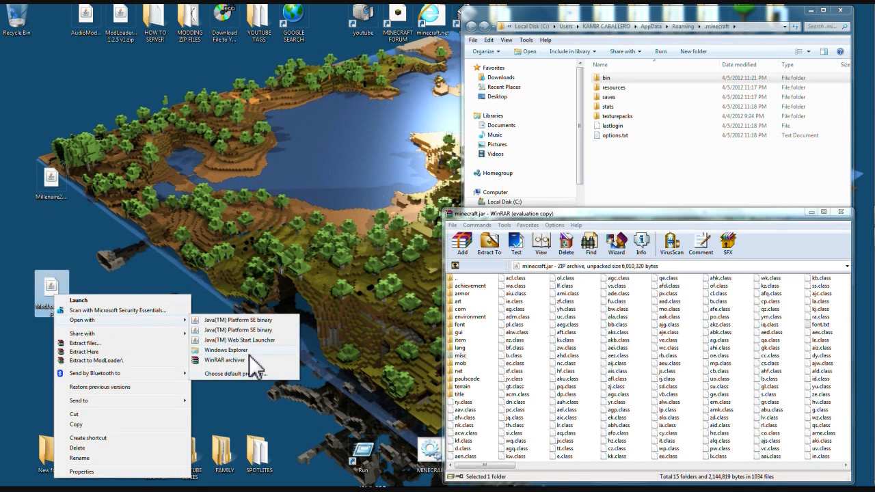
left_click(224, 360)
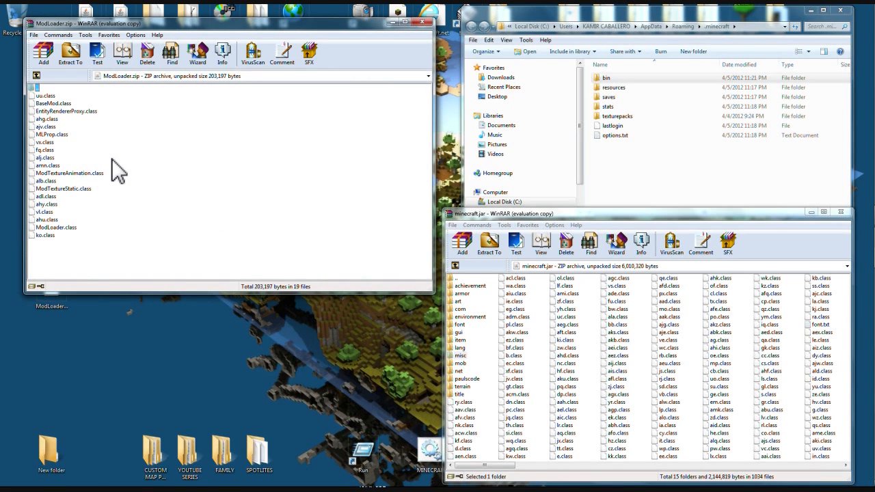
left_click(277, 161)
left_click_drag(38, 253, 115, 99)
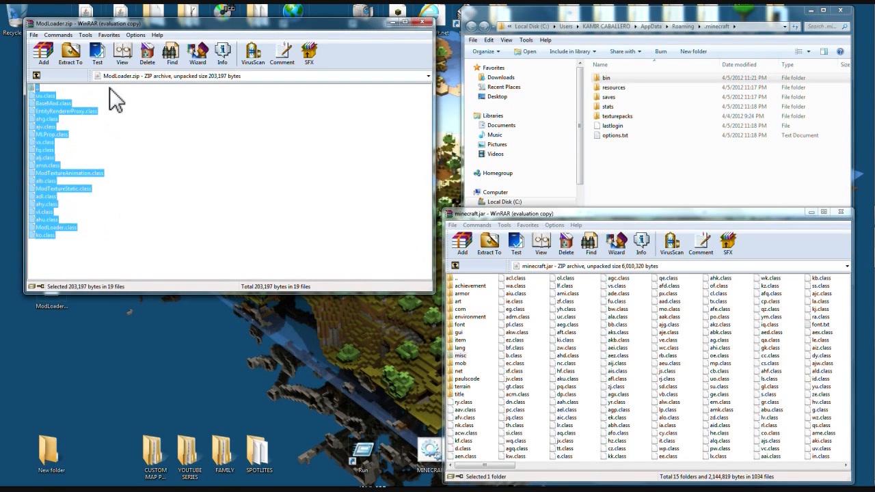
Add the ModLoader class files into minecraft.jar and close the ModLoader archive.
left_click_drag(45, 150, 595, 335)
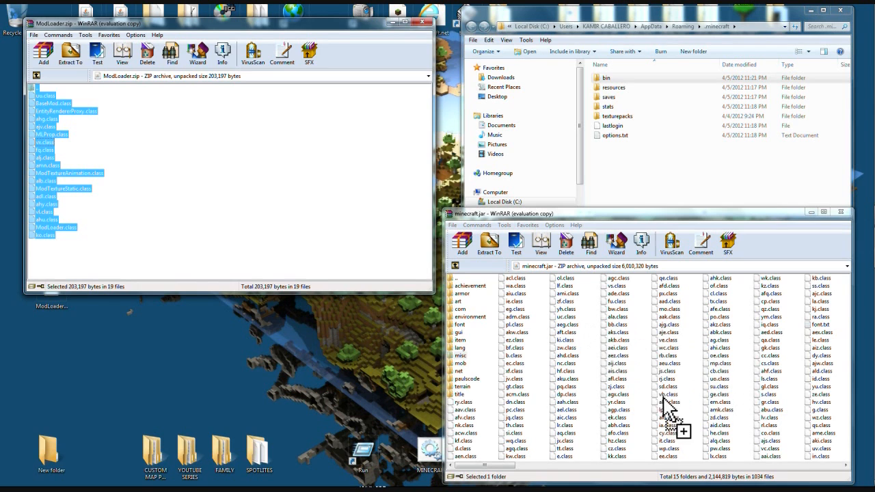
mouse_move(594, 335)
left_mouse_down()
mouse_move(504, 400)
mouse_move(684, 374)
left_mouse_up()
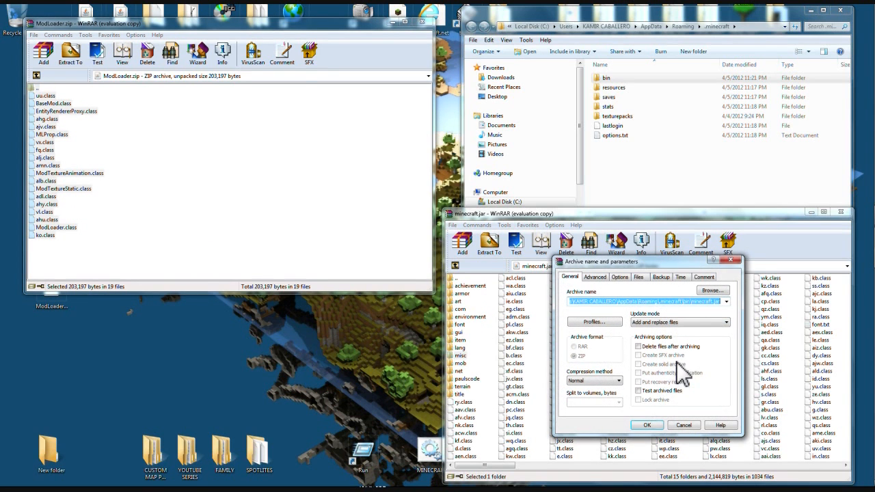
left_click(650, 425)
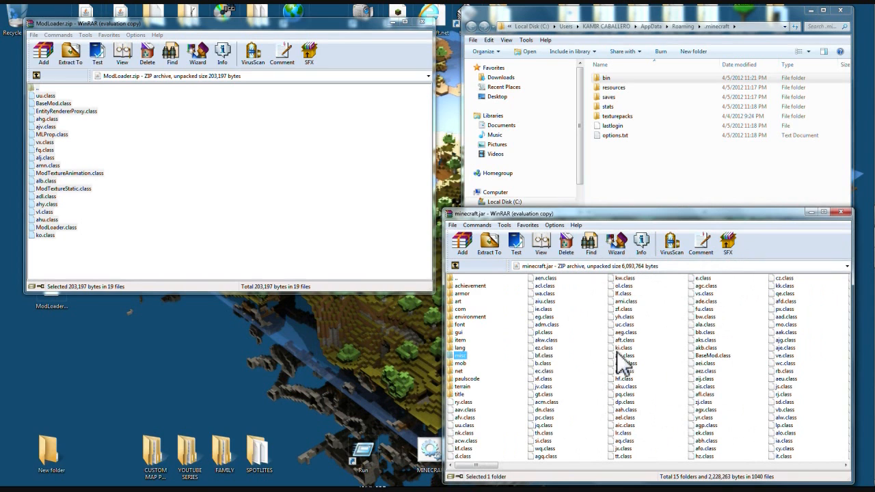
left_click(422, 22)
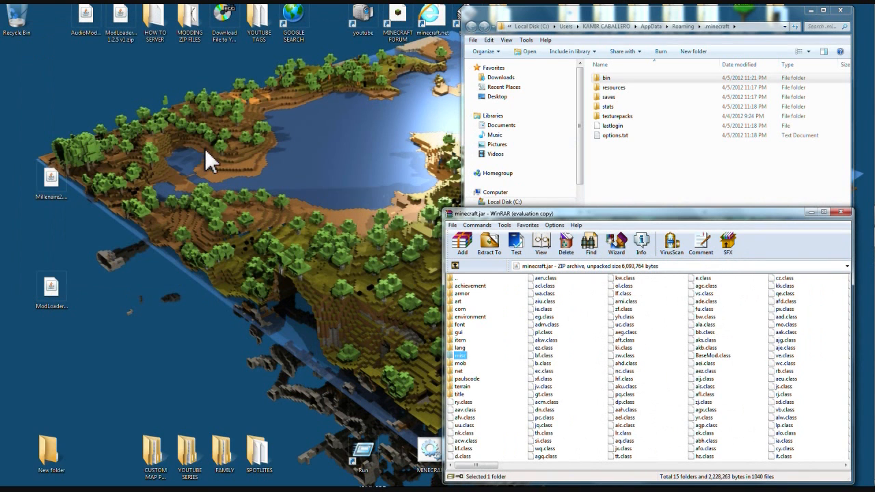
Open the Millenaire zip from the desktop in WinRAR, dismissing the license reminder.
right_click(49, 184)
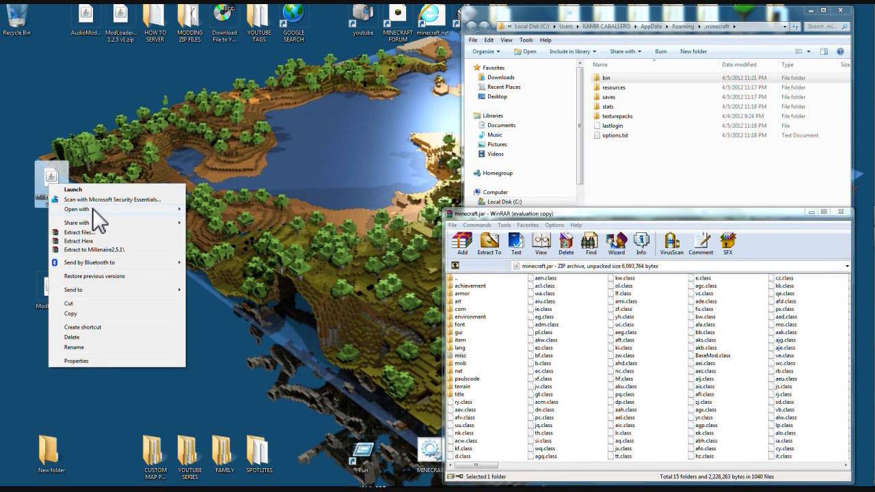
mouse_move(76, 209)
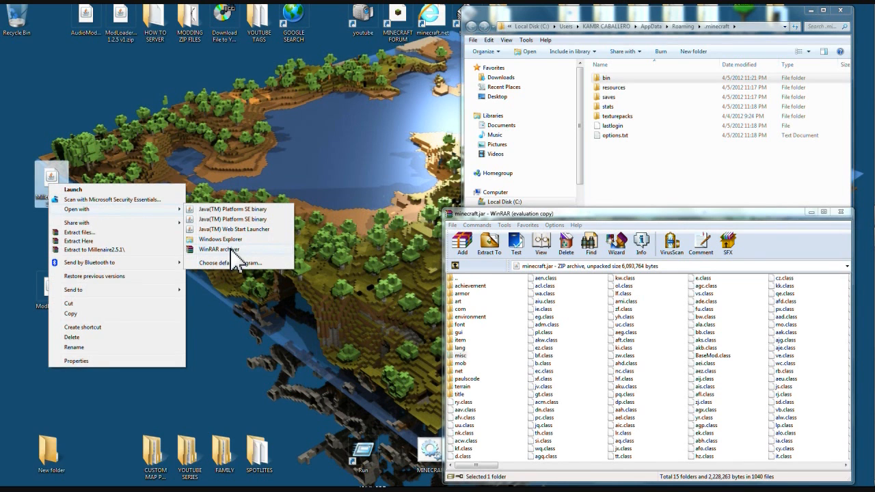
left_click(219, 250)
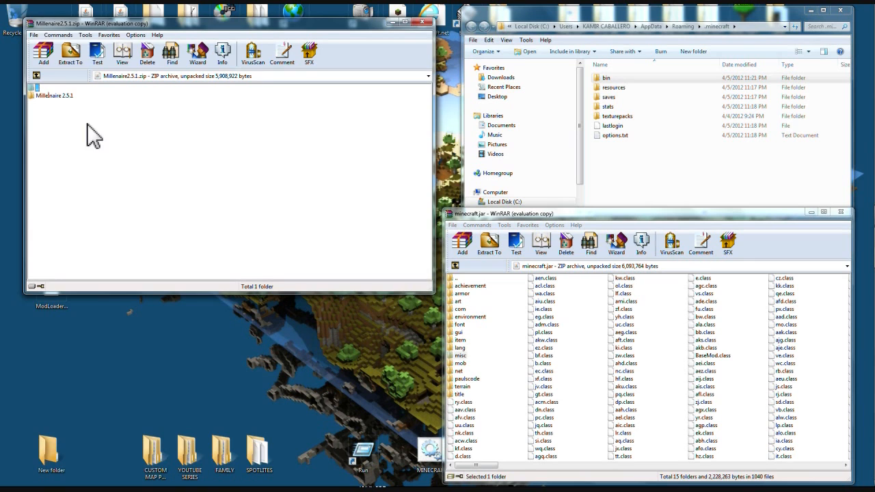
left_click(286, 169)
Browse into Millenaire 2.5.1 and its 'Put in minecraft folder' directory.
left_click(54, 95)
double_click(54, 96)
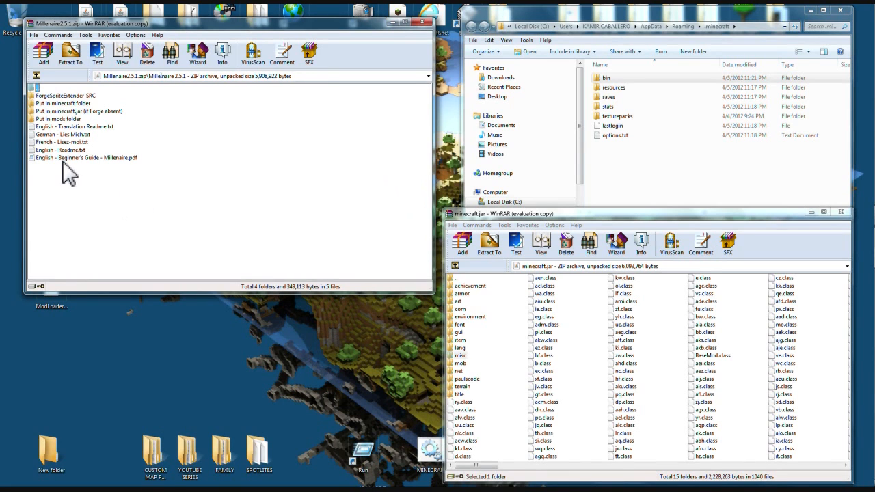
double_click(69, 104)
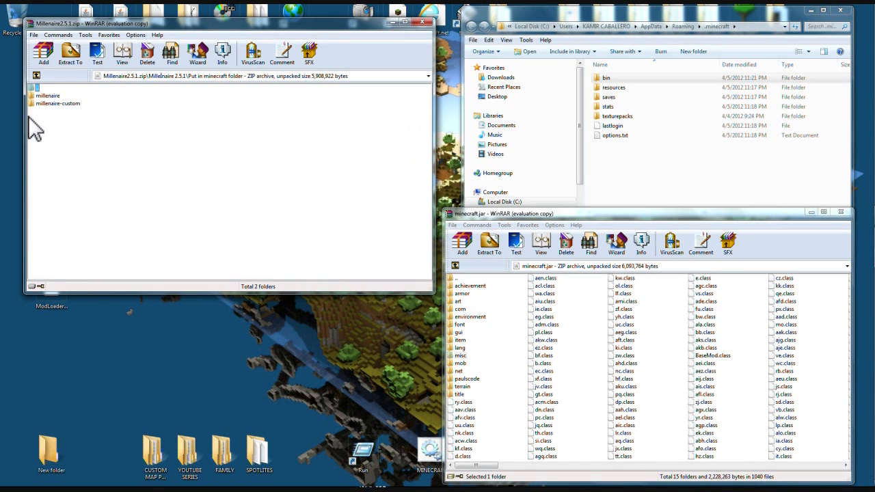
Drag millenaire and millenaire-custom from WinRAR into the .minecraft folder.
left_click_drag(56, 89, 630, 193)
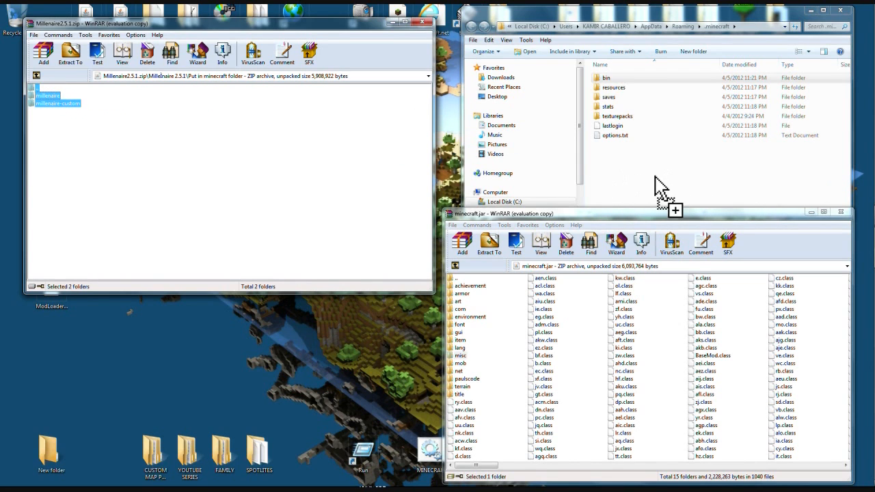
left_click_drag(630, 193, 631, 176)
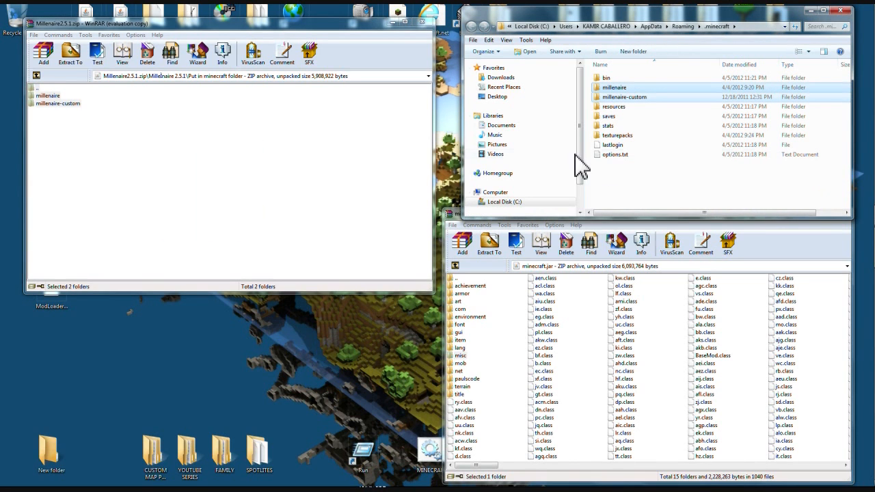
Look through the Millenaire 2.5.1 folders and open 'Put in minecraft.jar (if Forge absent)'.
left_click(36, 76)
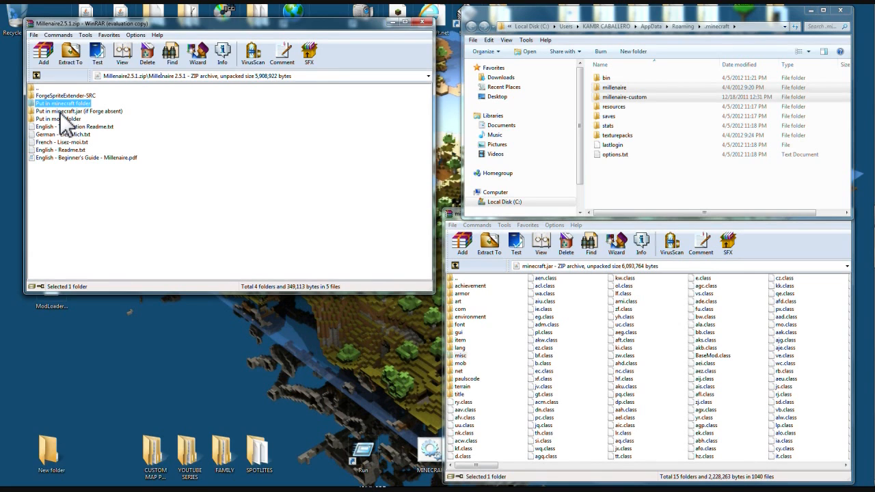
left_click(62, 97)
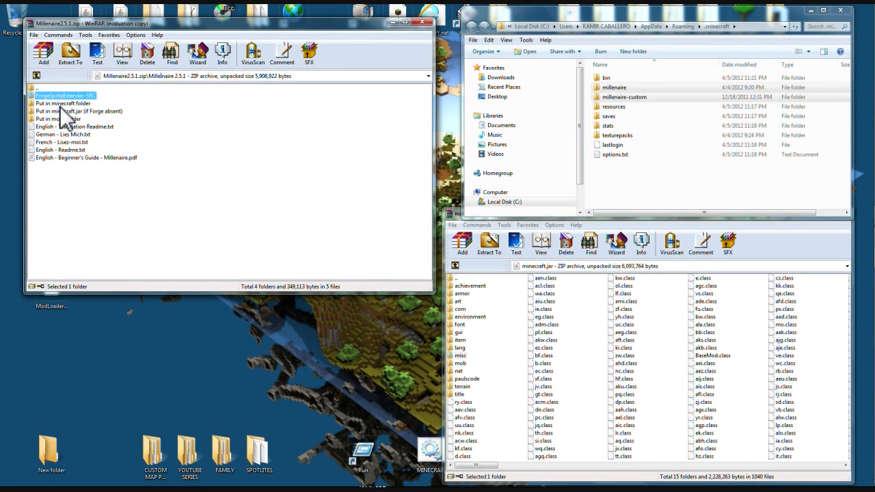
left_click(62, 111)
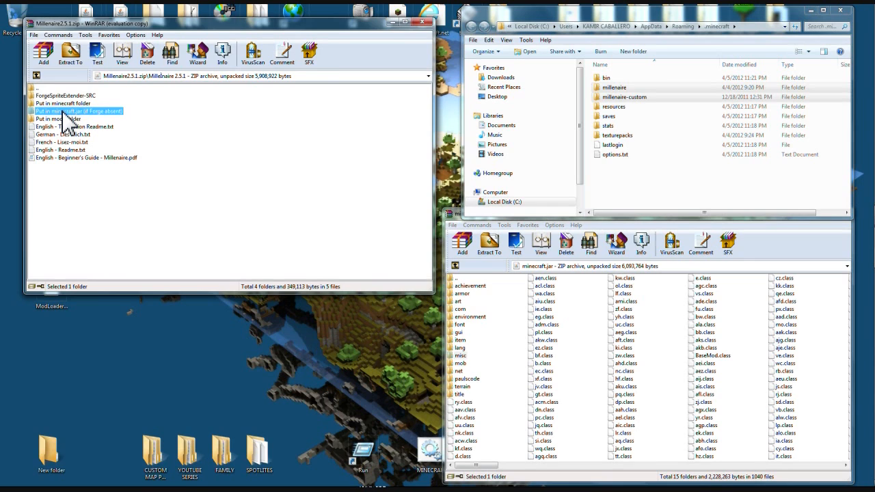
double_click(65, 95)
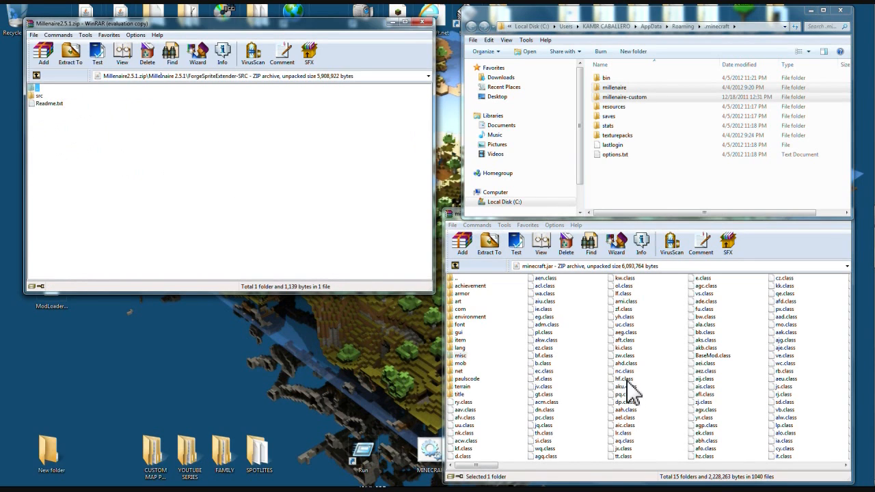
double_click(34, 88)
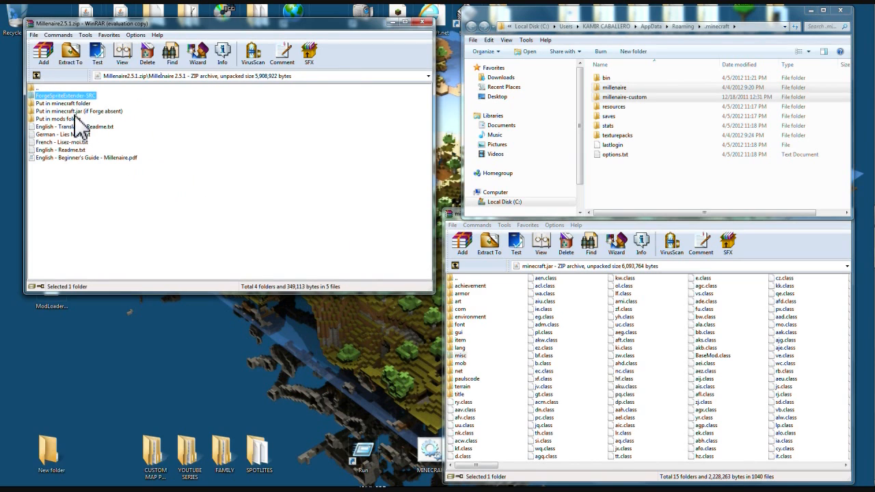
double_click(72, 111)
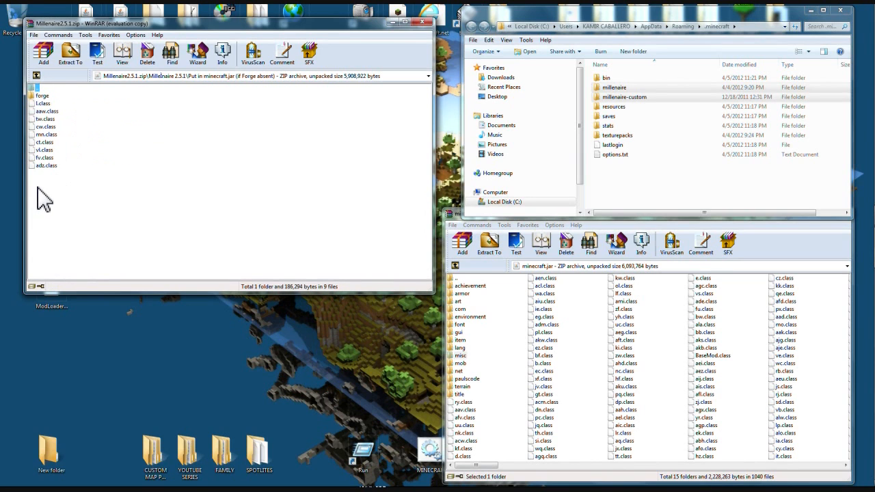
double_click(35, 87)
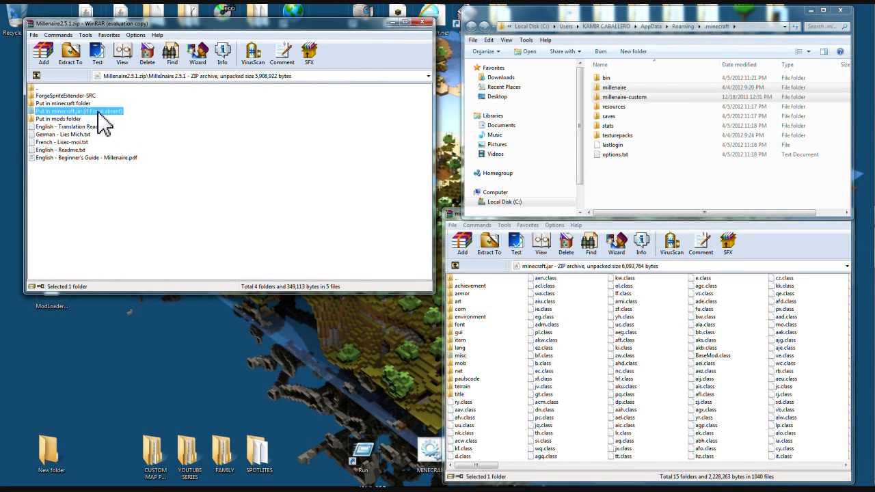
double_click(60, 112)
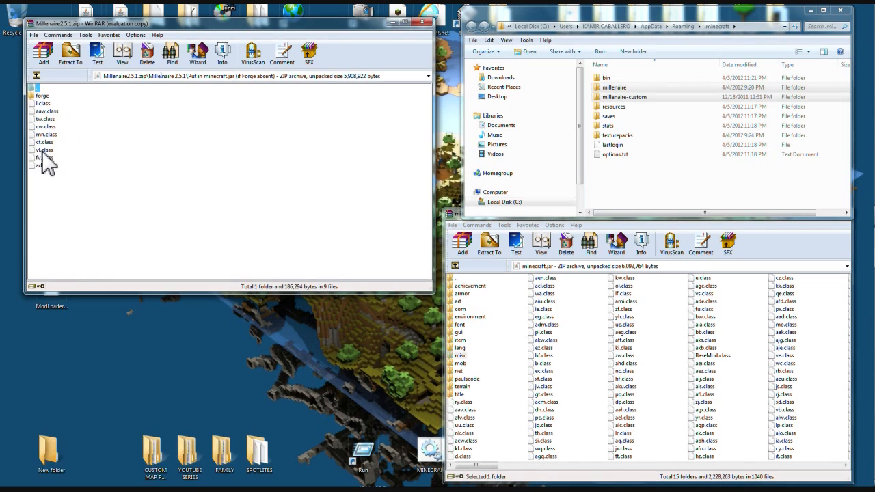
Add the forge folder and class files into minecraft.jar, then go back up a level.
left_click_drag(41, 179, 68, 85)
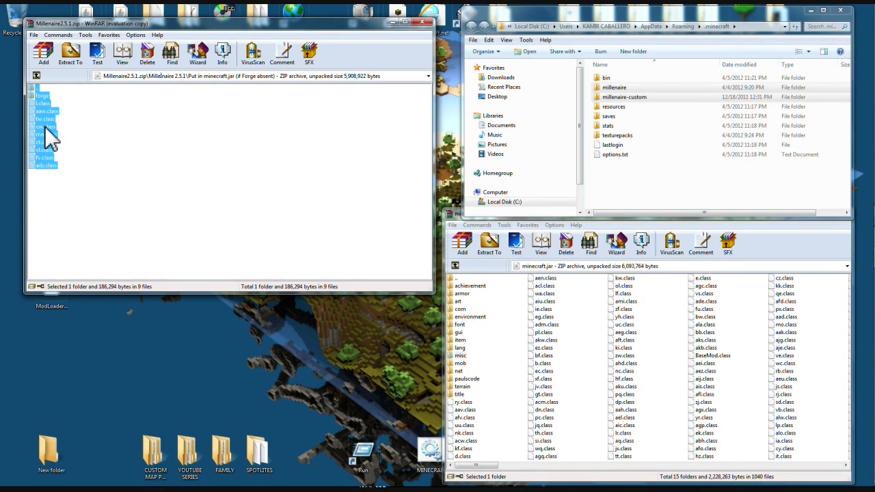
left_click_drag(51, 137, 661, 372)
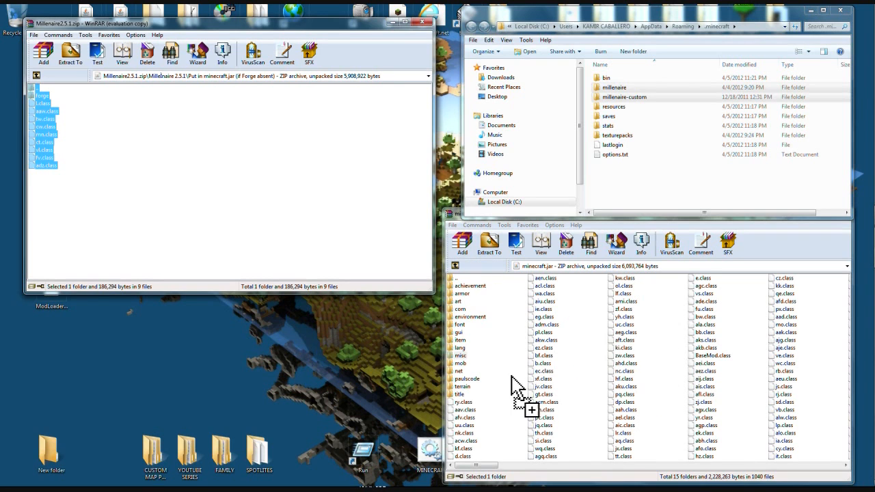
mouse_move(661, 373)
left_mouse_down()
mouse_move(503, 403)
mouse_move(657, 373)
mouse_move(650, 355)
left_mouse_up()
left_click(661, 431)
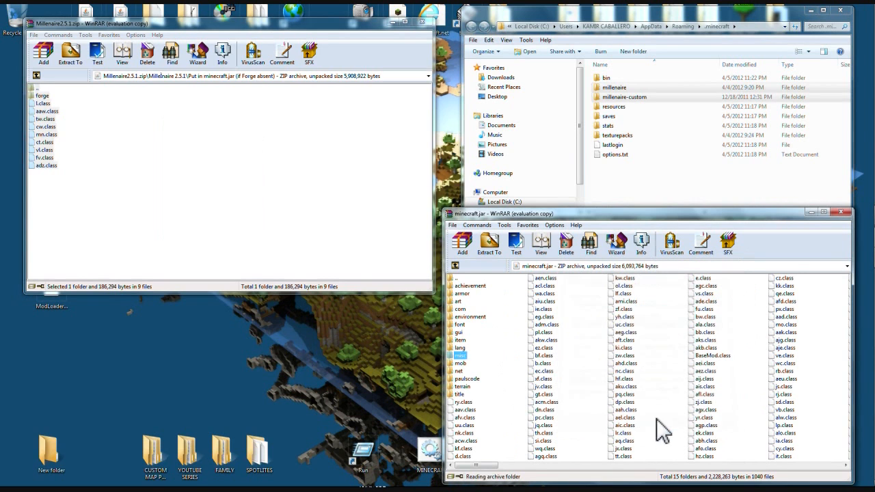
left_click(36, 75)
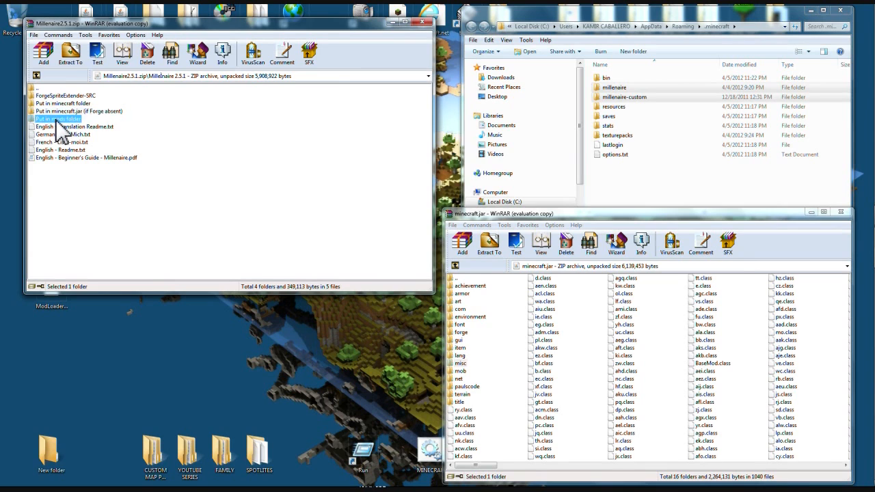
Open the nested millenaire2.5.1.zip inside Put in mods and select all its contents.
double_click(58, 118)
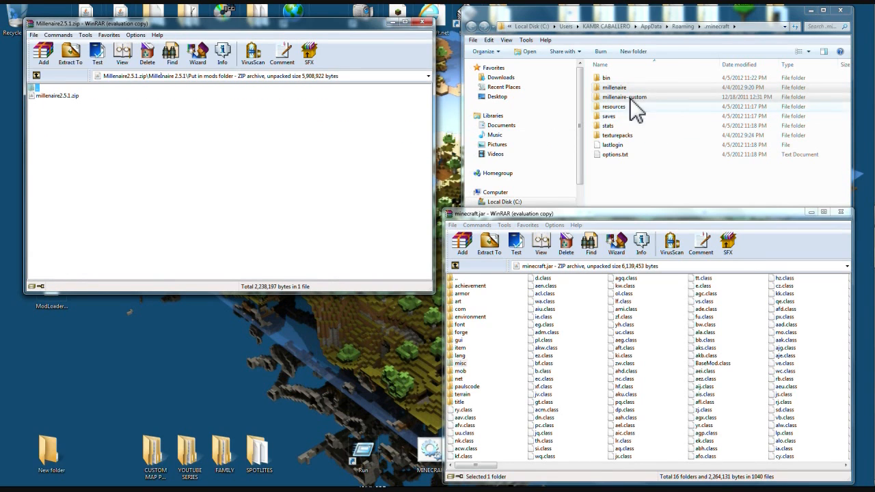
double_click(58, 95)
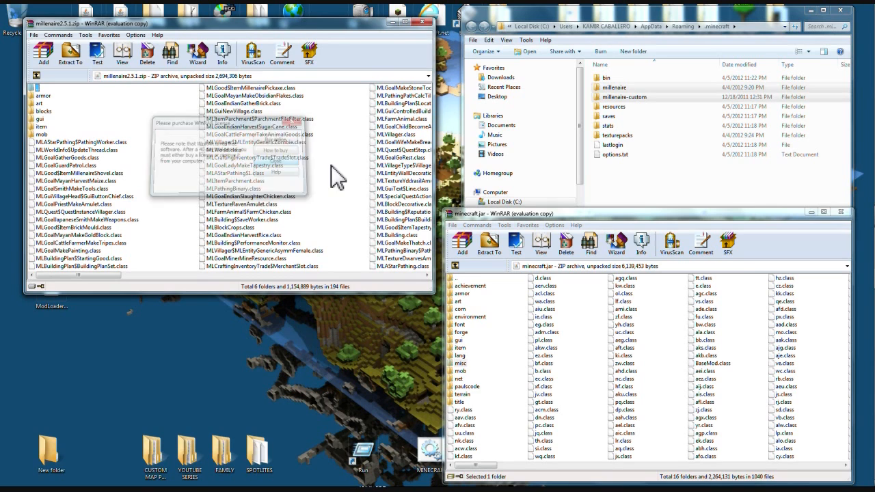
left_click(233, 166)
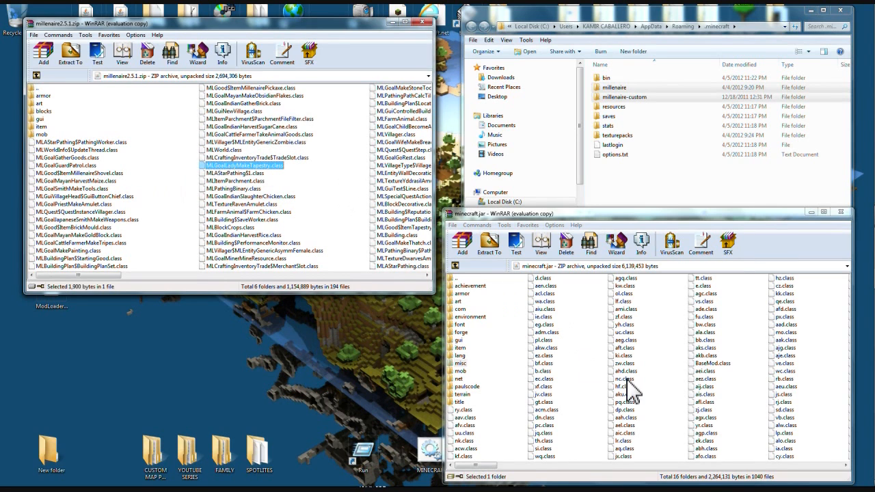
right_click(252, 171)
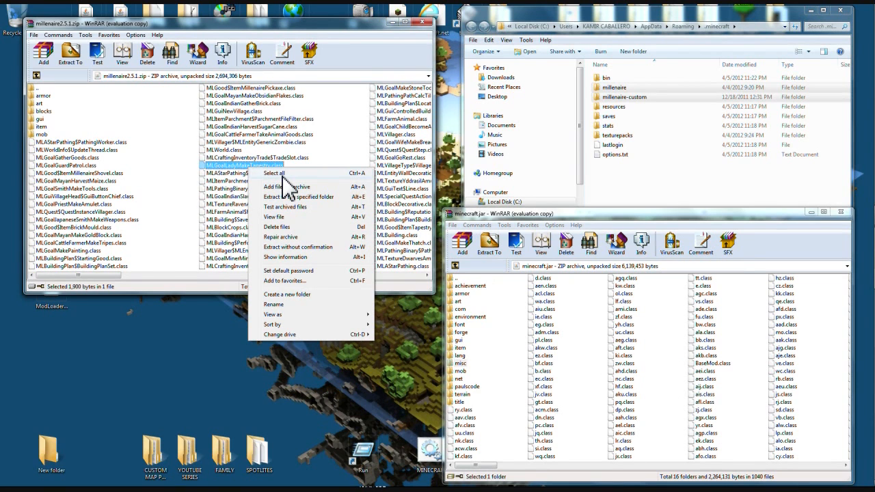
left_click(274, 173)
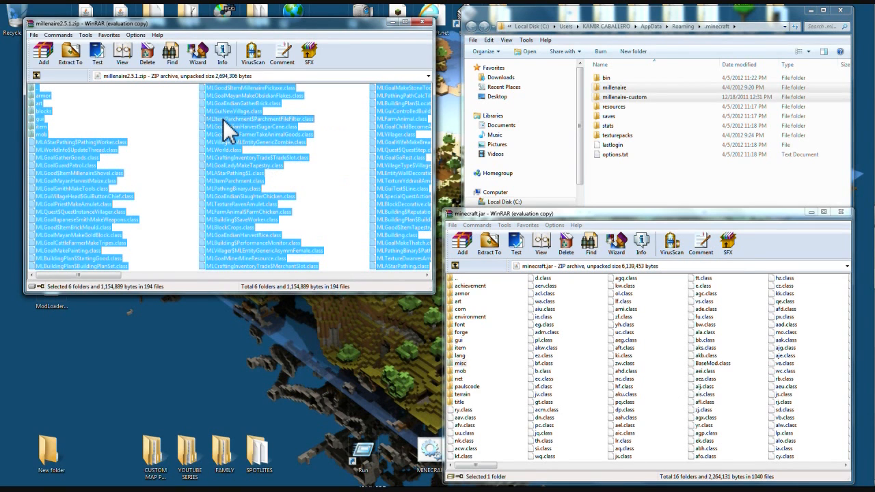
Add all the Millenaire class files and folders into minecraft.jar and close the archive.
left_click_drag(223, 119, 636, 338)
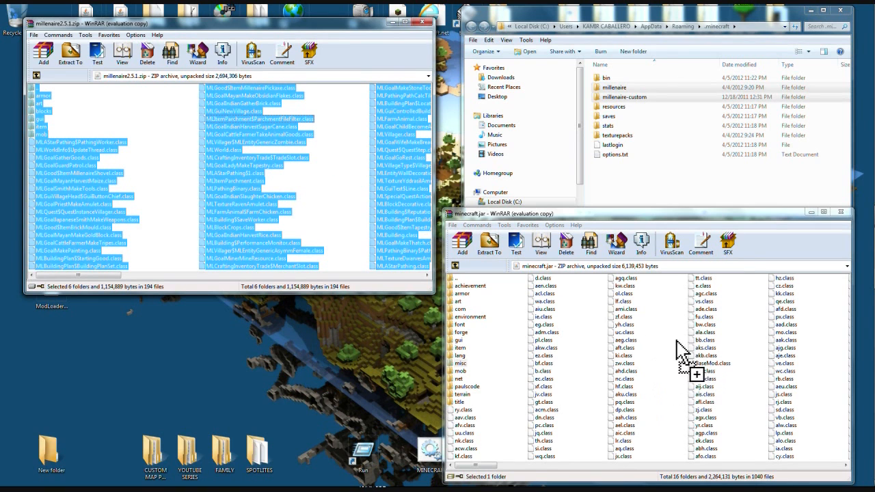
left_click_drag(673, 373, 673, 373)
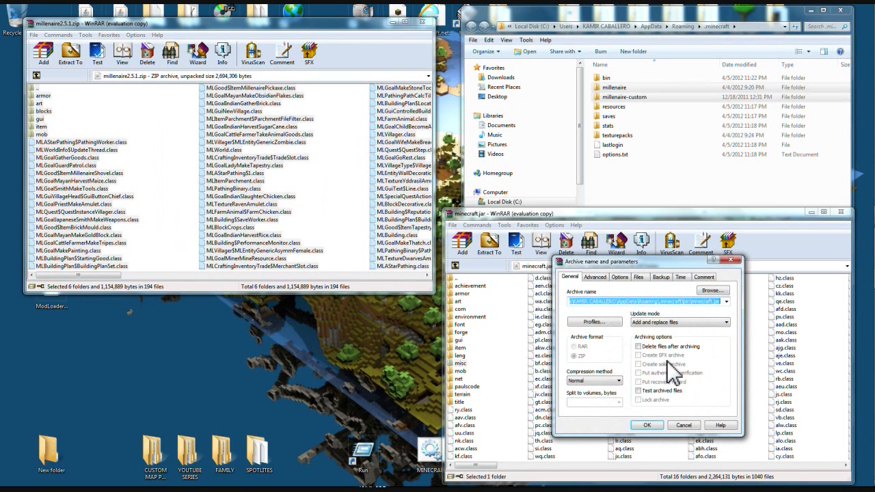
left_click(647, 426)
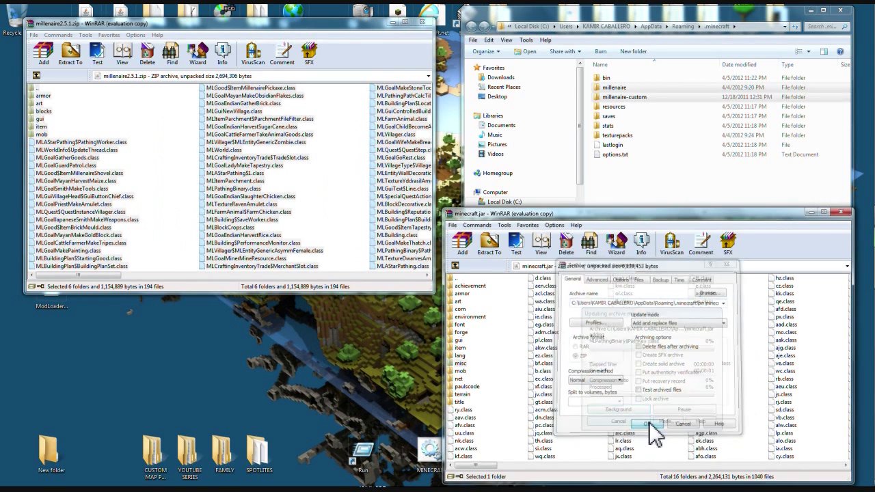
left_click(423, 25)
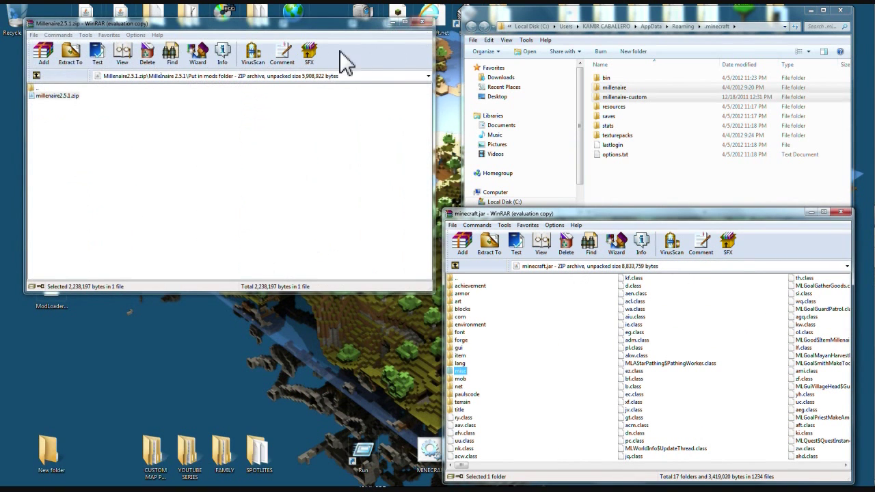
Close the WinRAR and .minecraft windows, launch Minecraft and maximize the launcher.
left_click(424, 23)
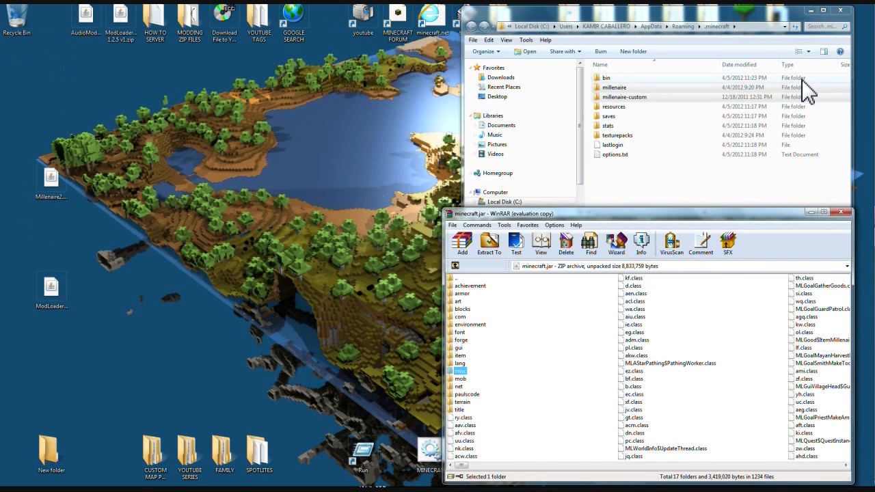
left_click(845, 214)
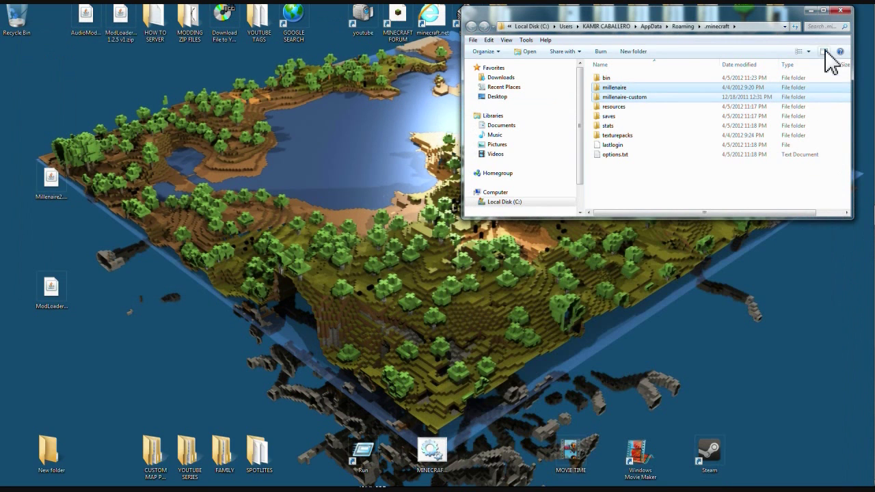
left_click(843, 13)
double_click(432, 454)
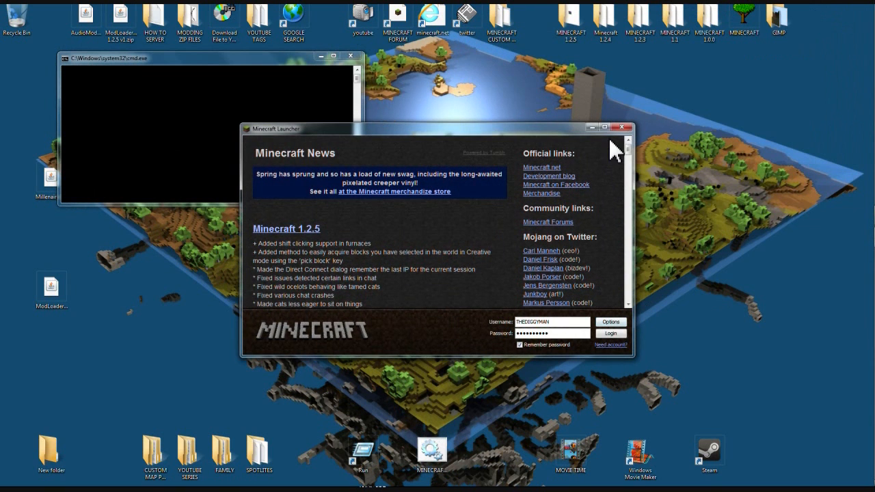
left_click(605, 128)
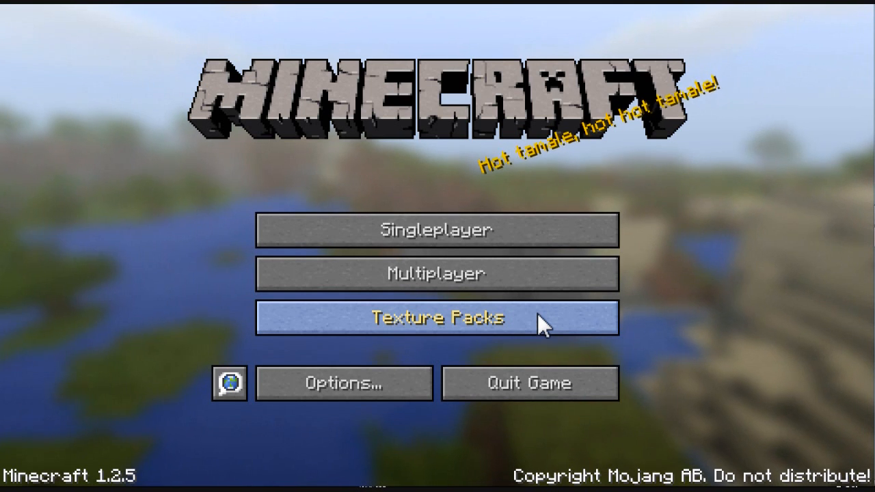
Generate a new singleplayer world with default settings and spawn near a Millenaire village.
left_click(426, 232)
left_click(519, 410)
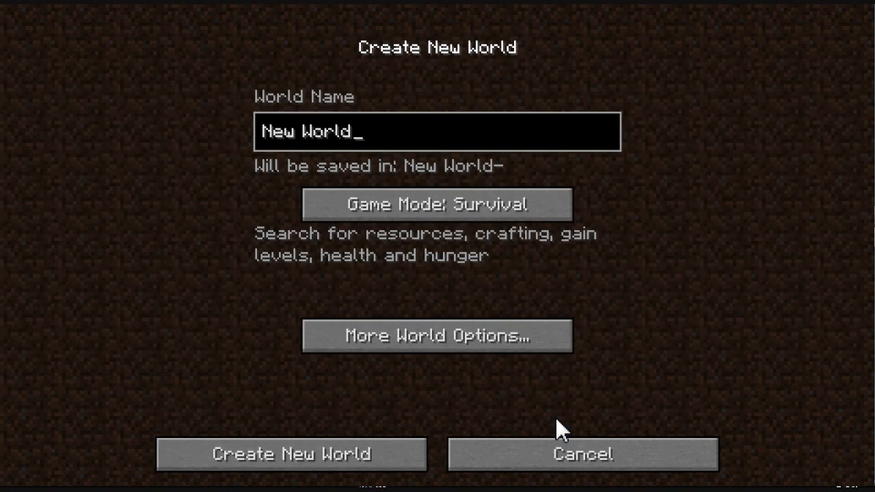
left_click(342, 452)
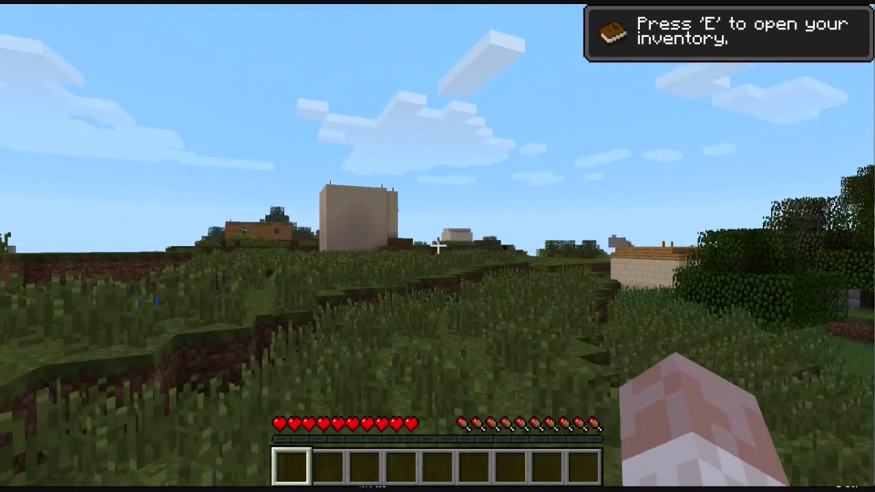
Look around the player in third person, then enter the Qila building through its door.
key("F5")
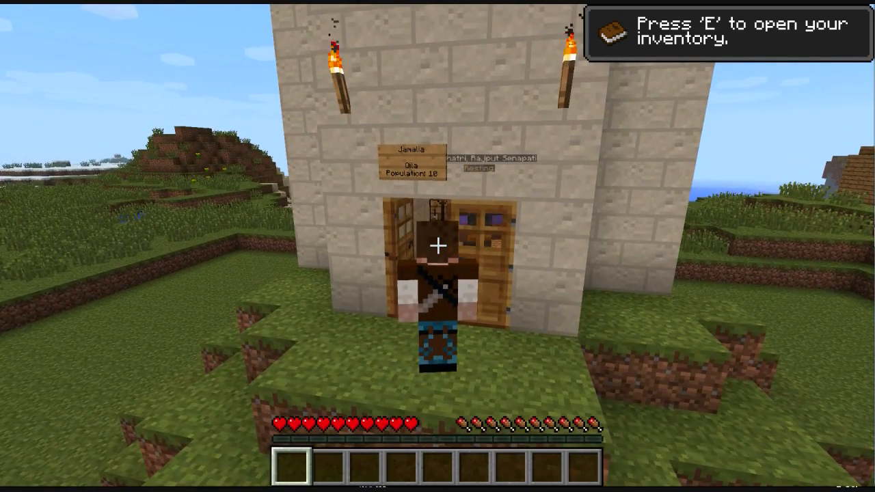
key("F5")
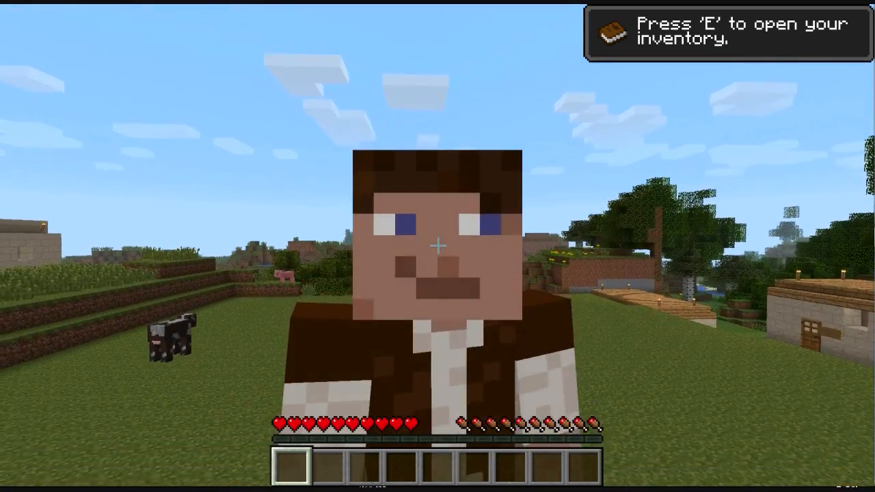
key("F5")
right_click(438, 246)
key("w")
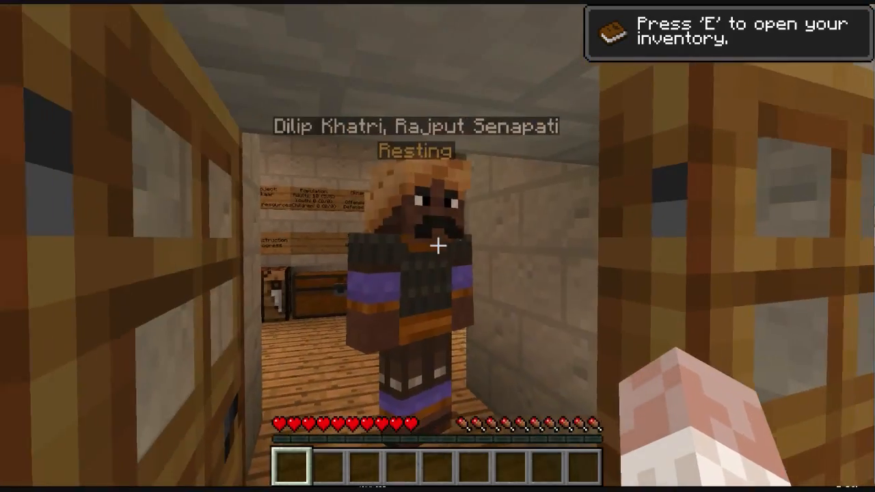
key("w")
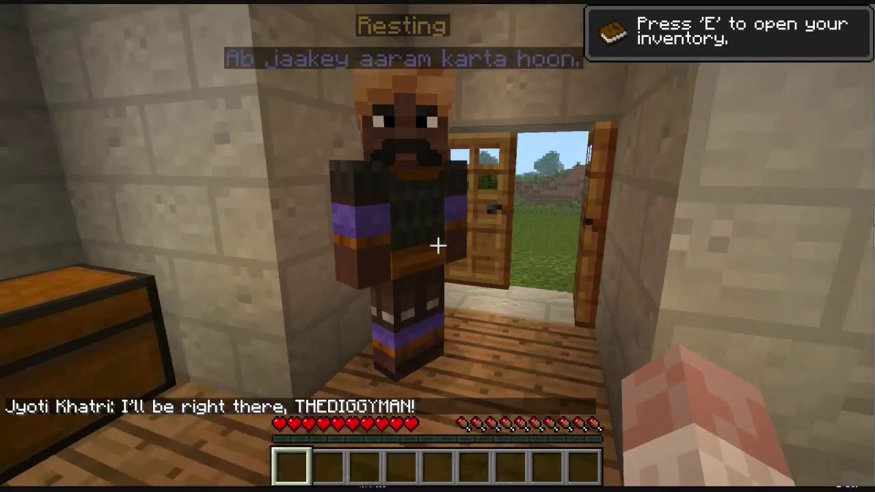
Read village head Dilip Khatri's information scroll and close it.
right_click(437, 246)
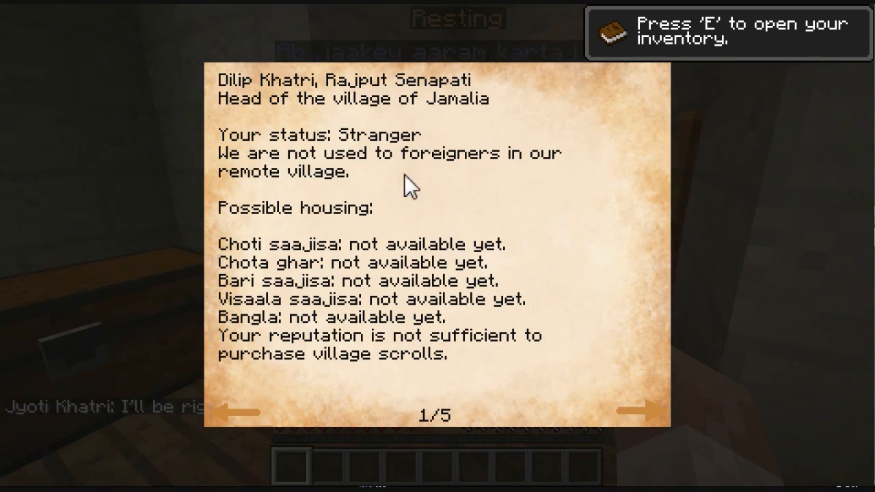
key("Escape")
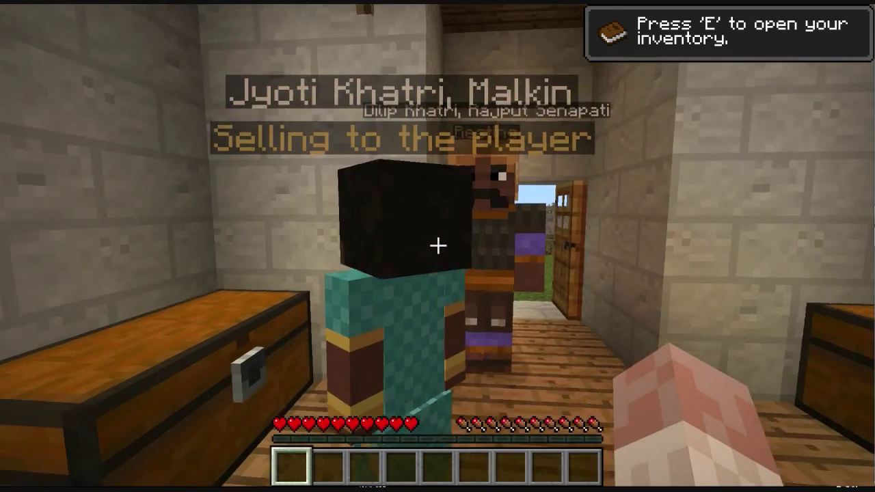
Browse the Qila villager's trade screen of goods and scrolls twice, then leave.
right_click(438, 245)
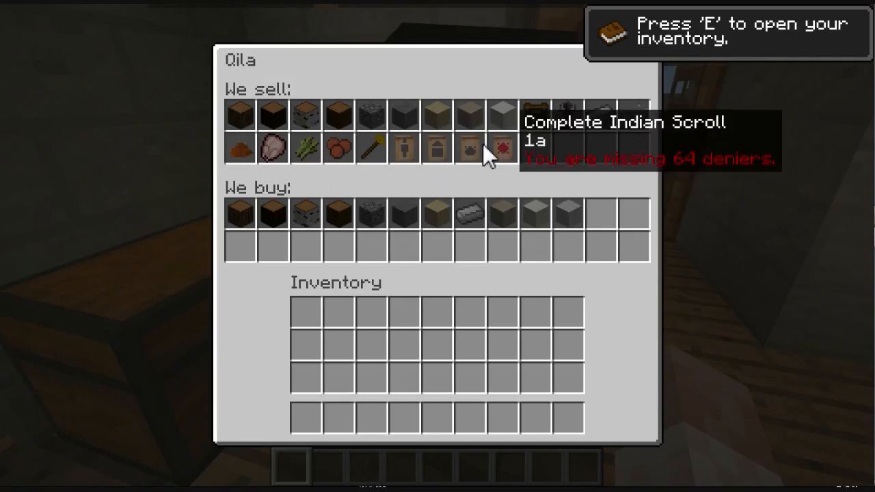
key("Escape")
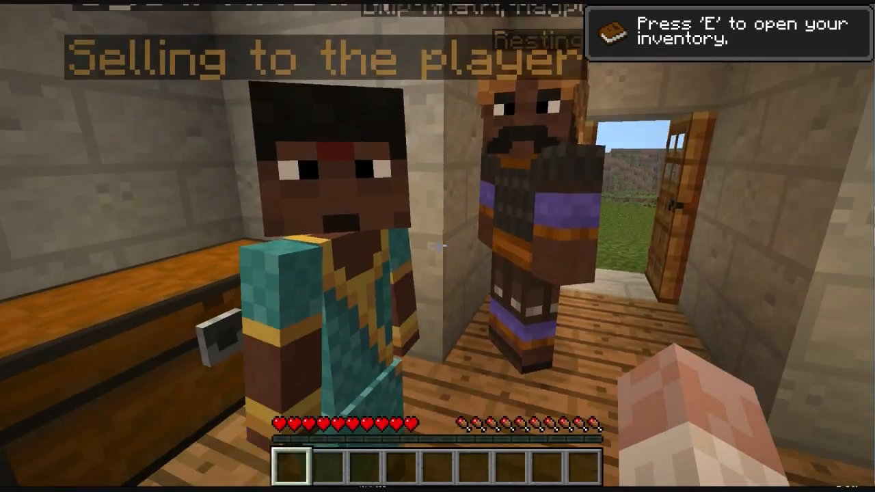
right_click(437, 245)
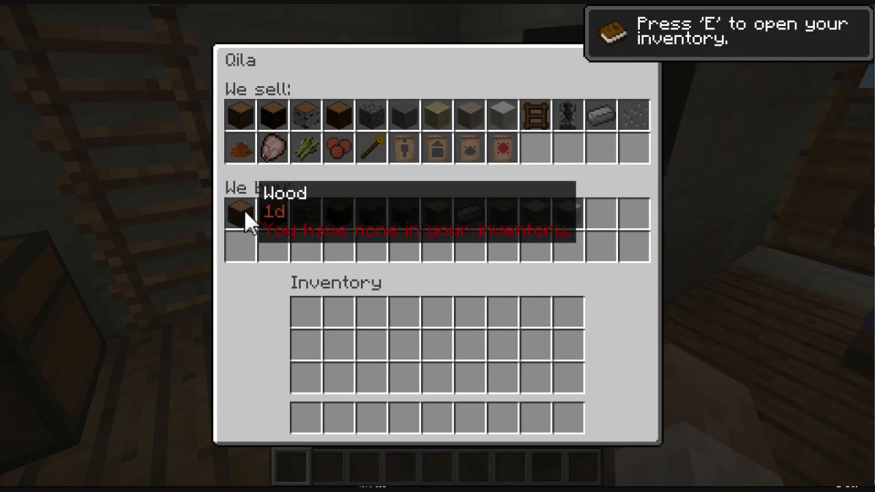
key("Escape")
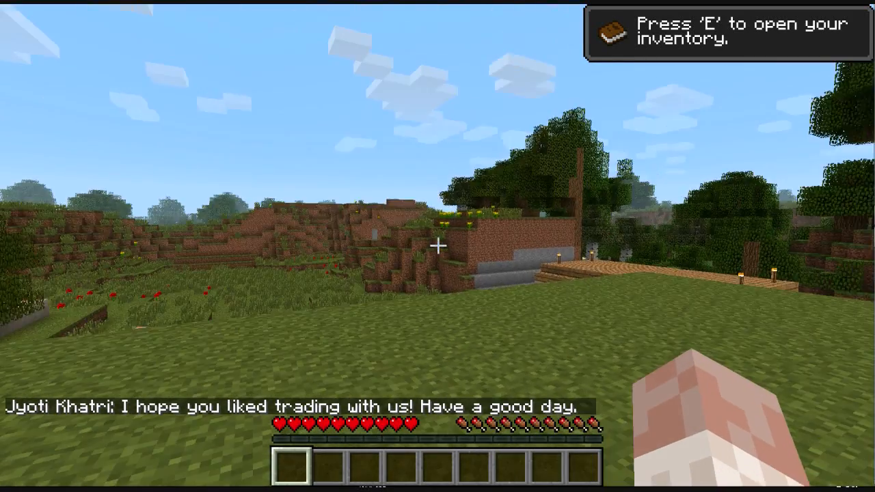
View the player from the front in third person and orbit the camera around him.
key("F5")
key("F5")
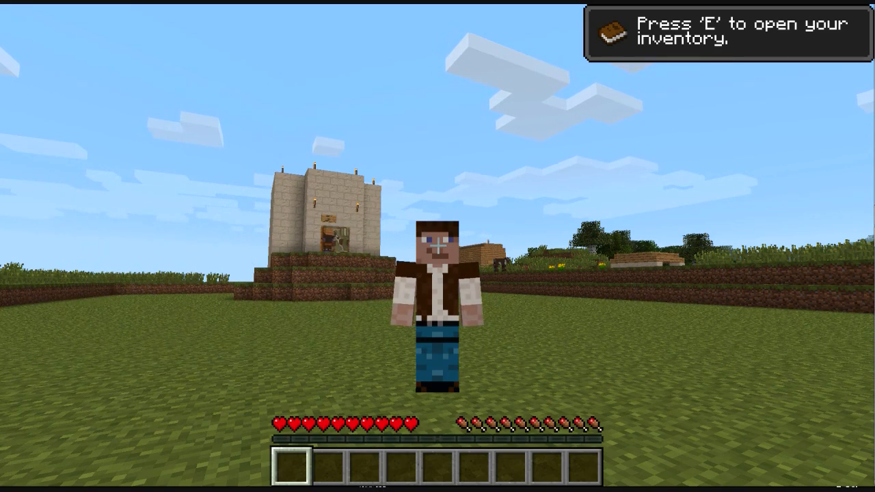
left_click_drag(438, 246, 437, 246)
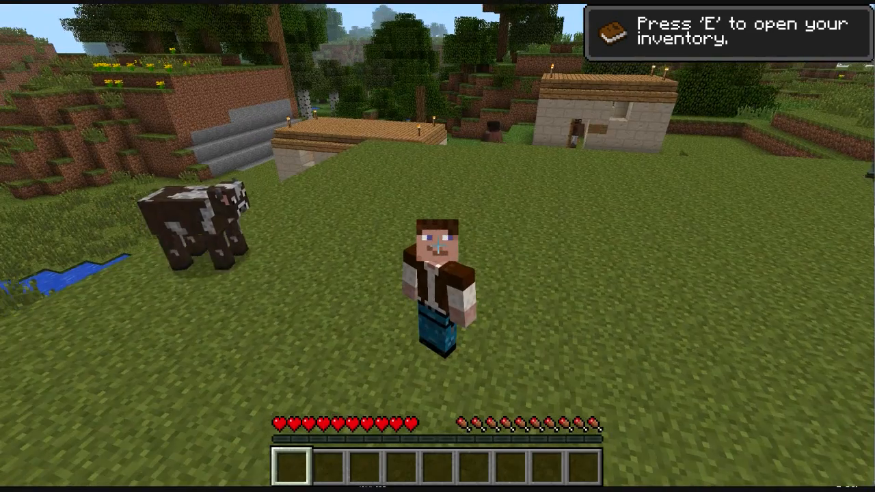